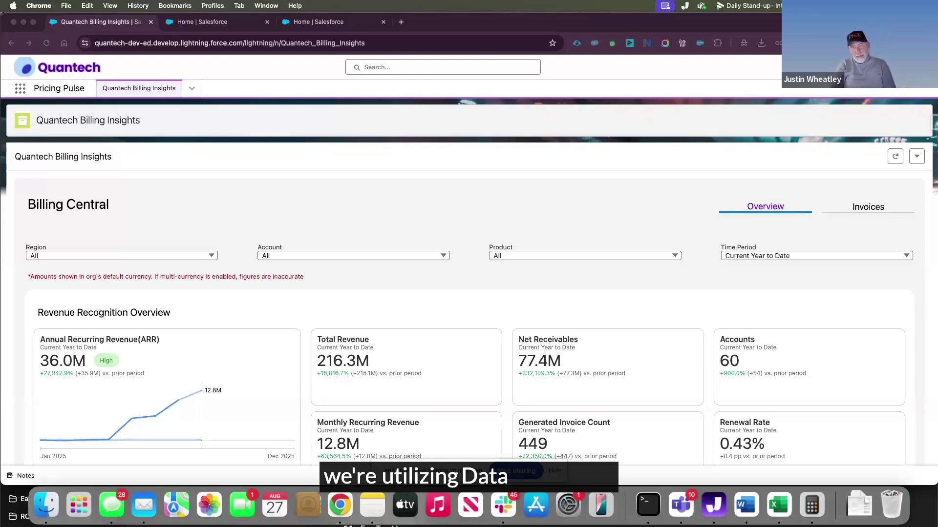
Look over the Revenue Recognition Overview metrics and the Billing Insights section of the billing dashboard
scroll(520, 294, "down", 3)
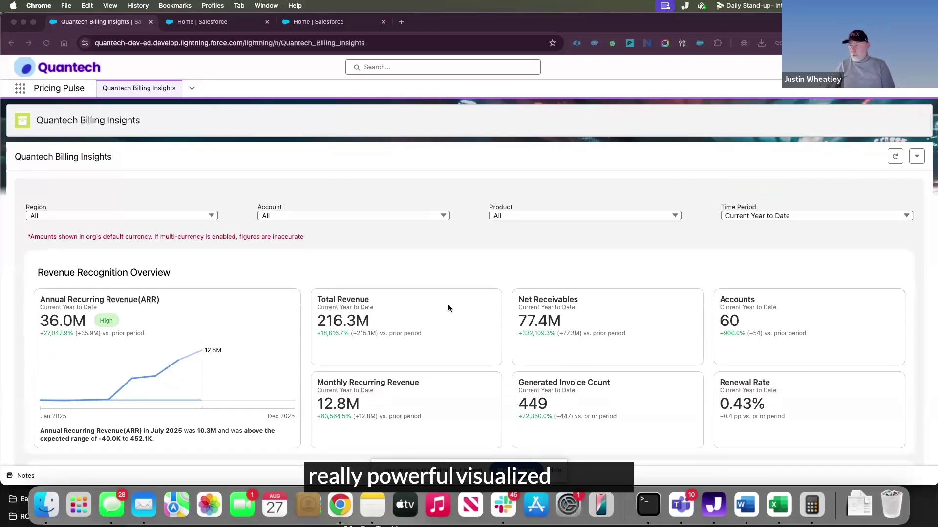
scroll(416, 333, "down", 2)
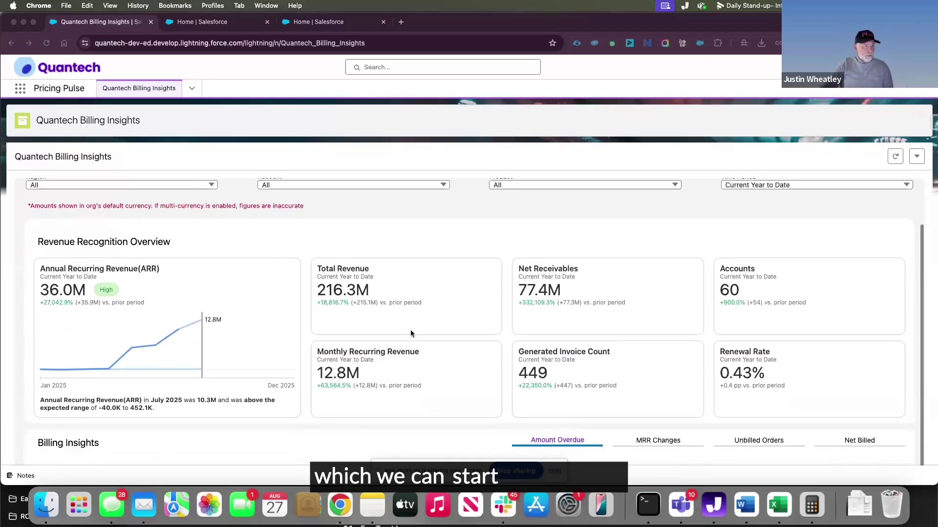
scroll(425, 298, "up", 2)
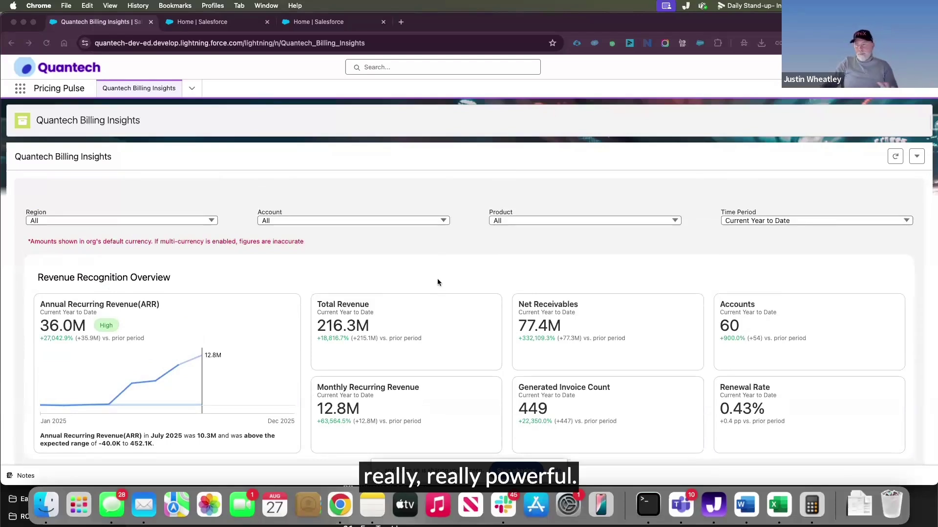
scroll(287, 242, "down", 8)
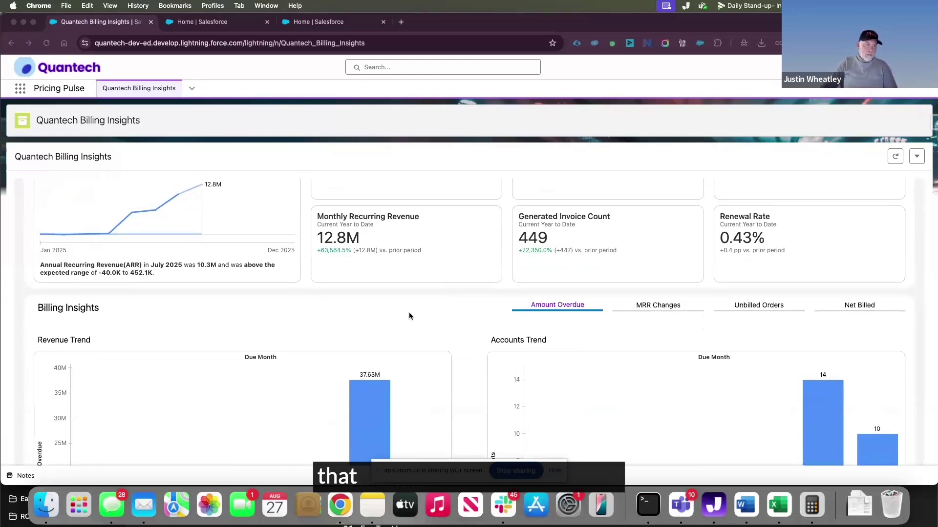
scroll(407, 311, "up", 4)
scroll(406, 311, "up", 3)
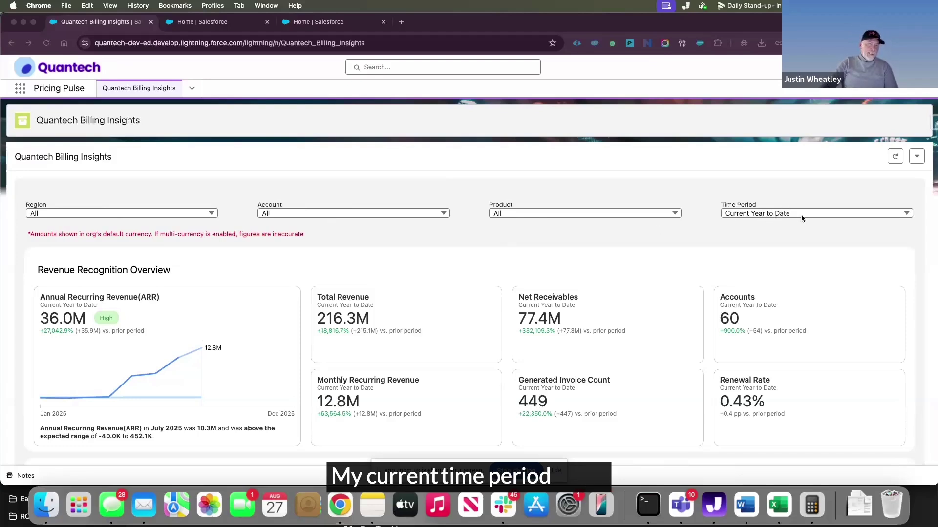
Set the dashboard's Time Period filter to Current Year
scroll(802, 215, "down", 1)
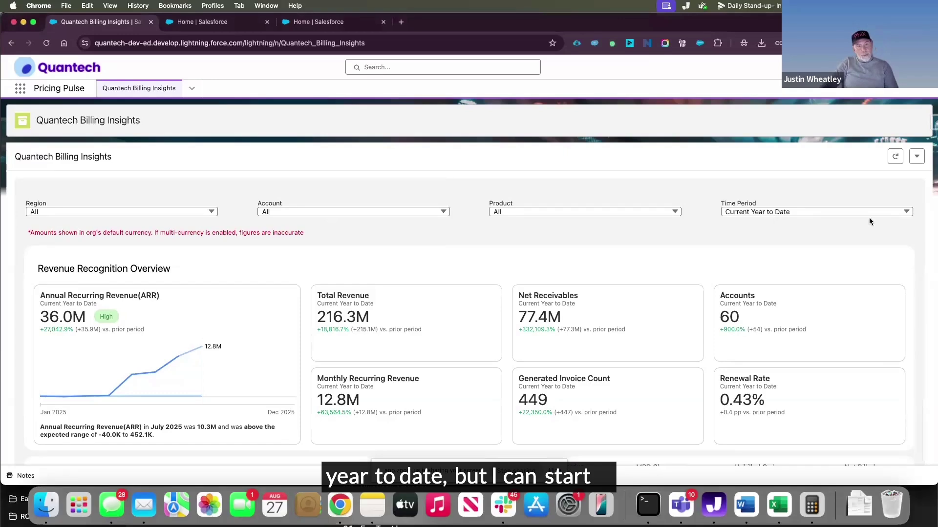
left_click(898, 217)
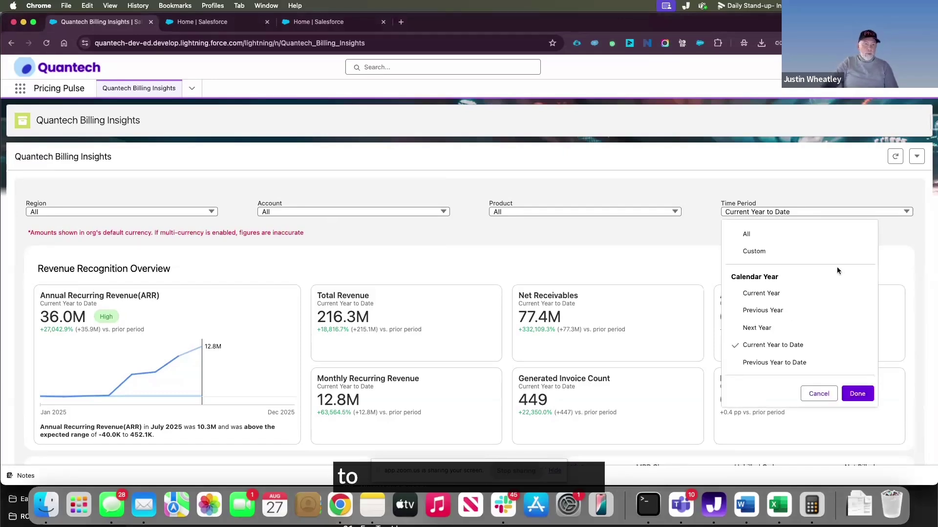
left_click(769, 330)
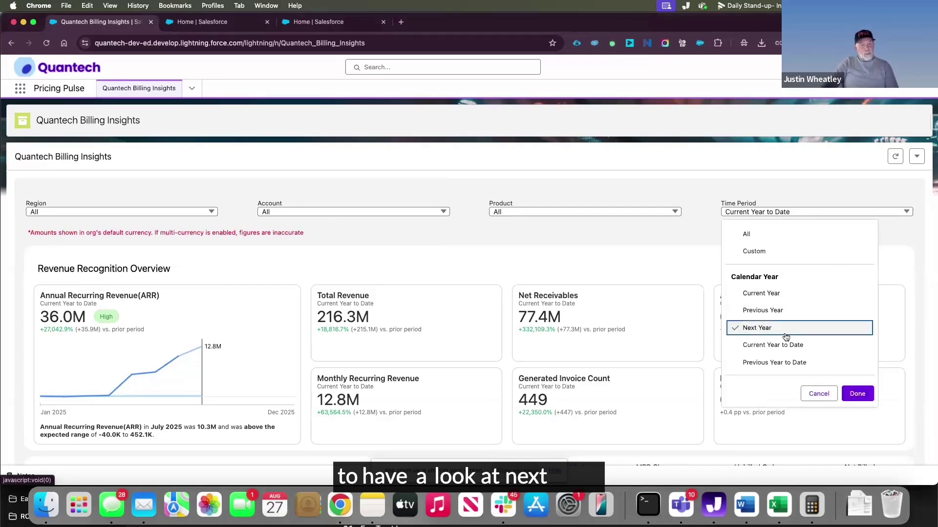
left_click(764, 293)
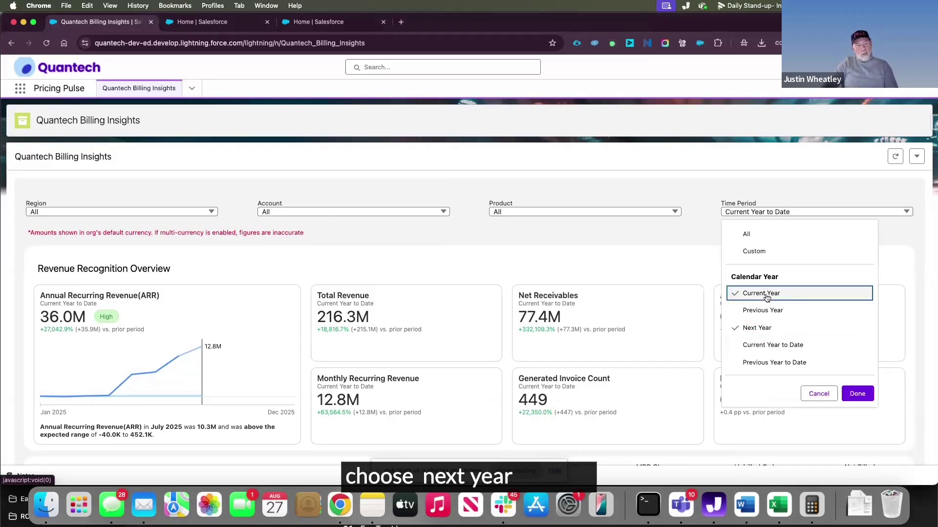
left_click(857, 393)
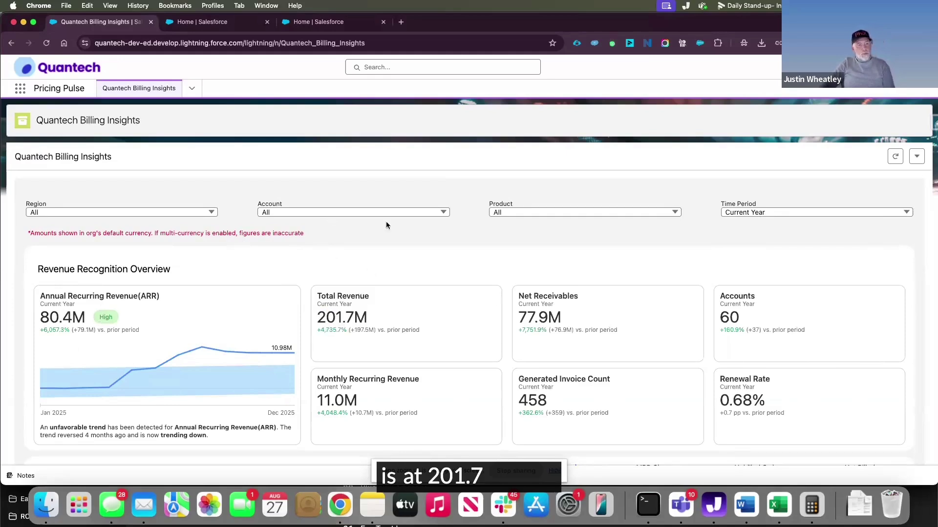
Review the revenue, receivables, accounts, invoice and renewal metrics for the current year
scroll(436, 262, "down", 1)
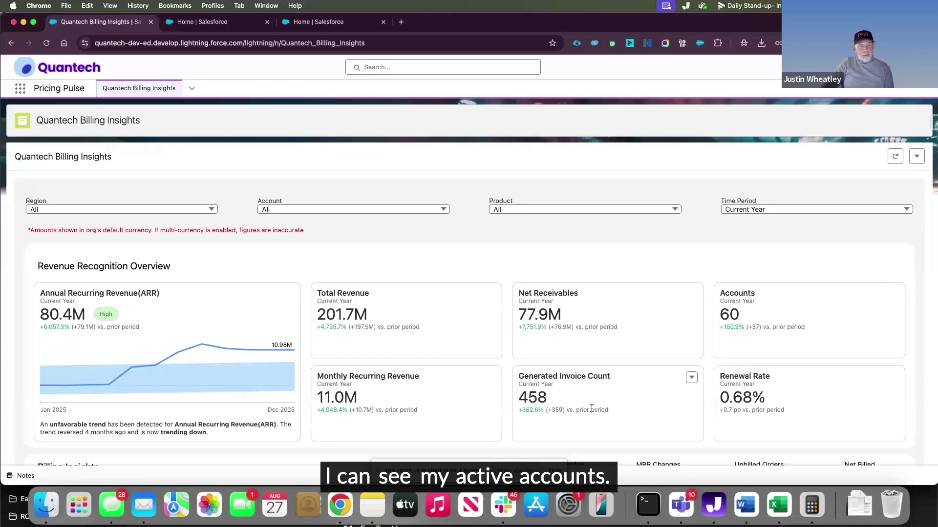
scroll(391, 414, "down", 1)
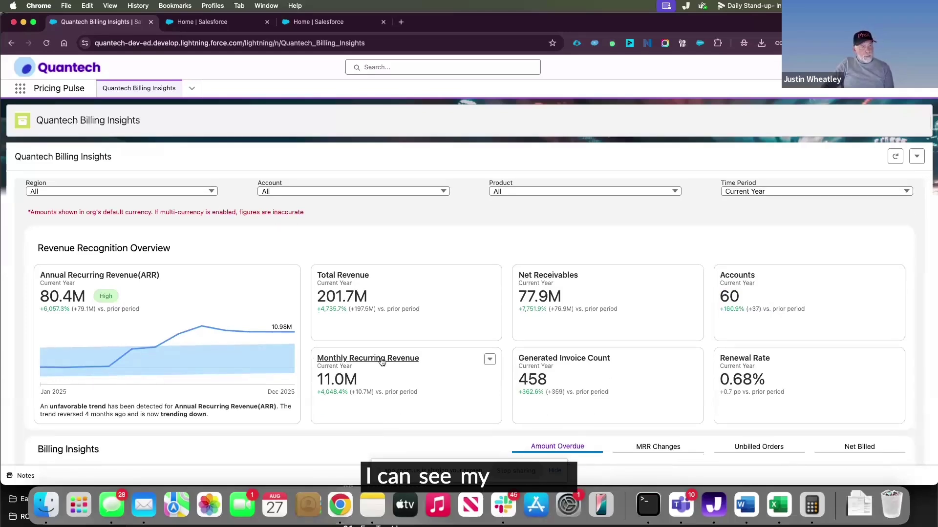
scroll(629, 377, "down", 1)
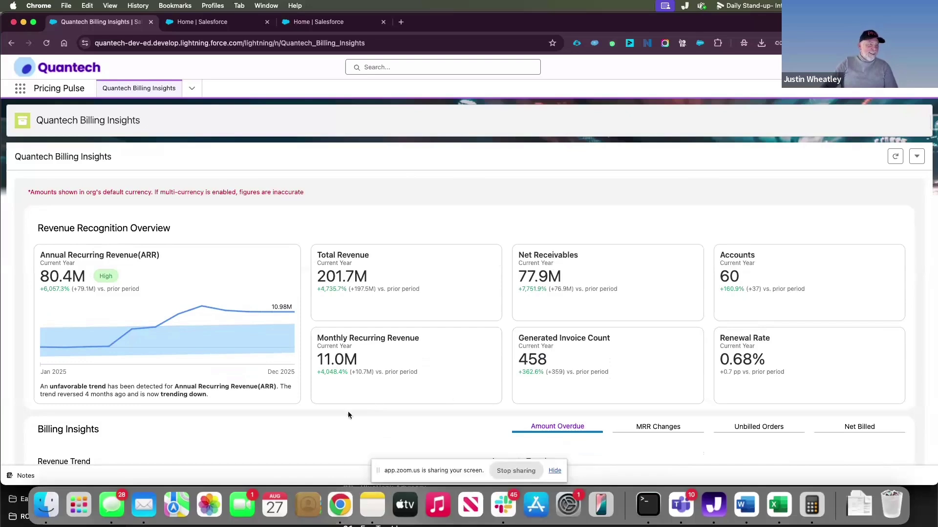
Examine the Amount Overdue charts in Billing Insights, covering the monthly Revenue Trend and Accounts Trend
scroll(347, 414, "down", 4)
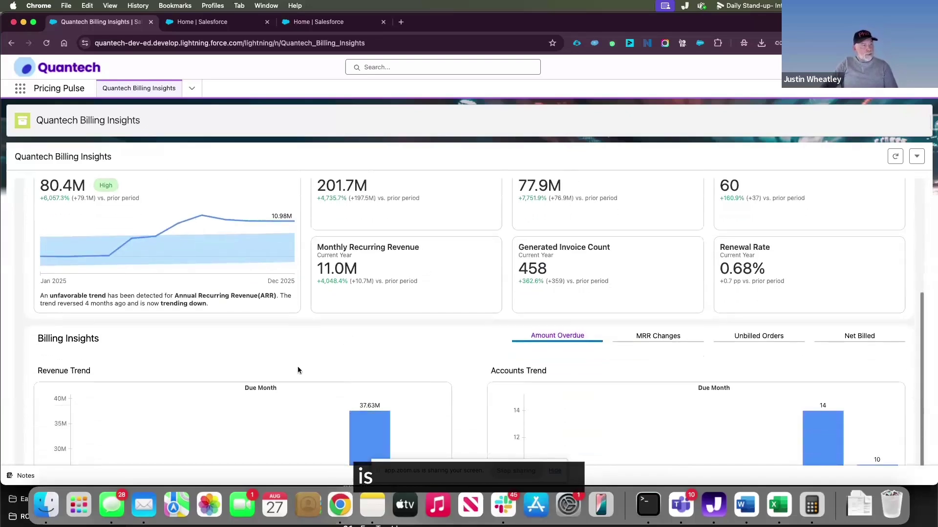
scroll(298, 370, "down", 1)
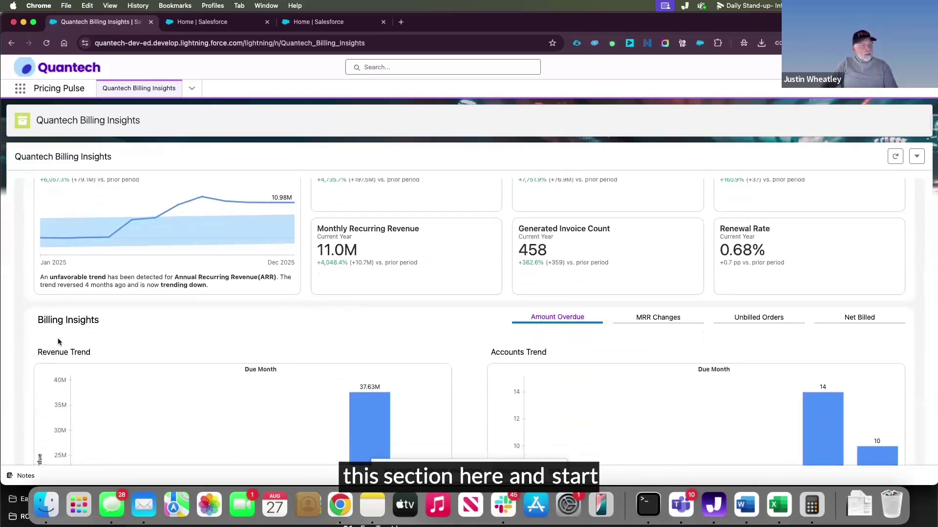
scroll(146, 337, "down", 1)
scroll(264, 313, "down", 2)
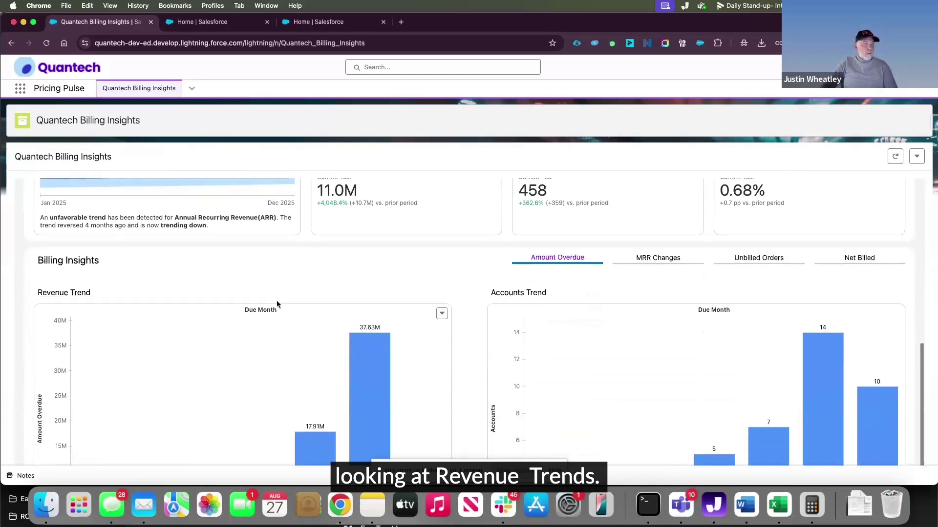
scroll(295, 281, "down", 2)
scroll(339, 249, "down", 1)
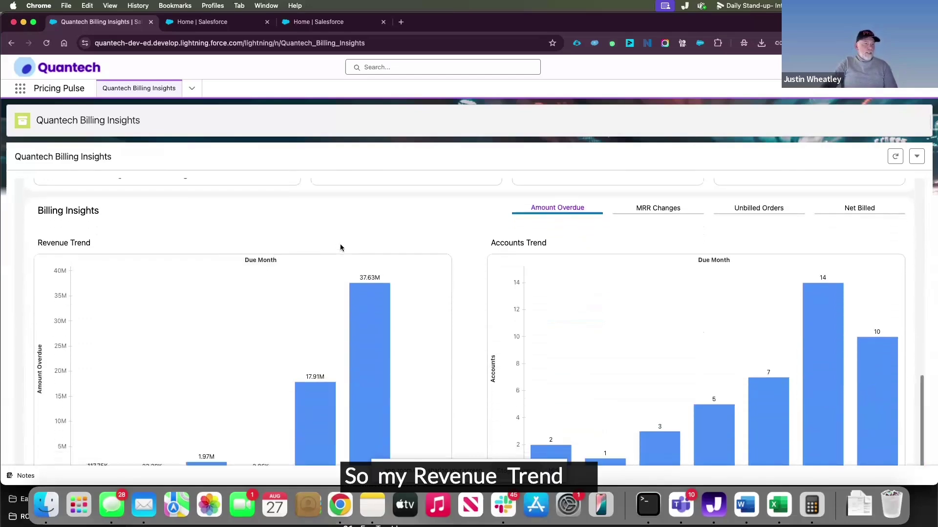
scroll(351, 228, "down", 2)
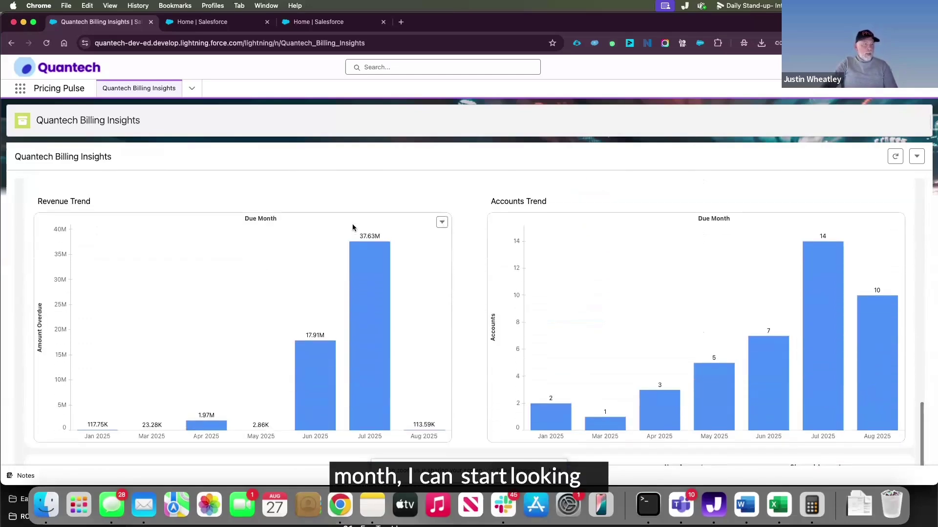
scroll(353, 227, "up", 1)
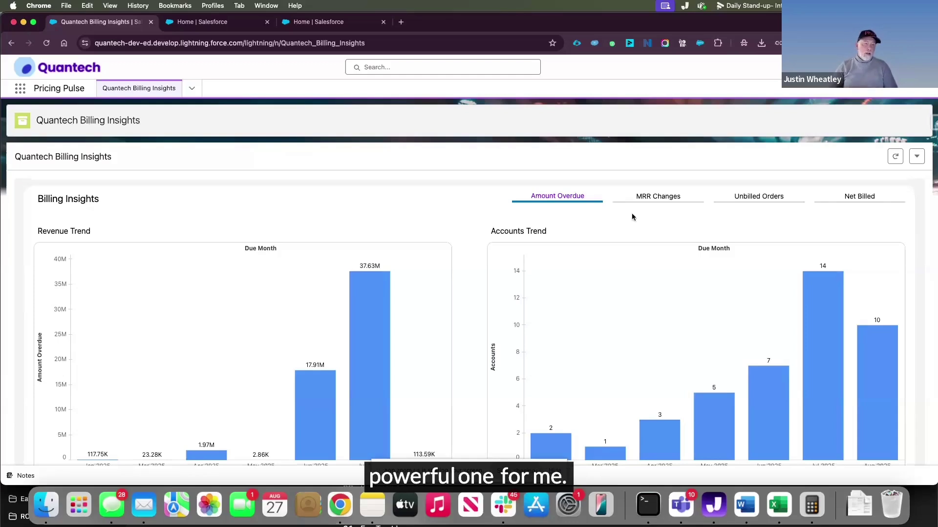
Show the MRR Changes view and examine the monthly net MRR changes and the categories influencing net MRR
left_click(661, 200)
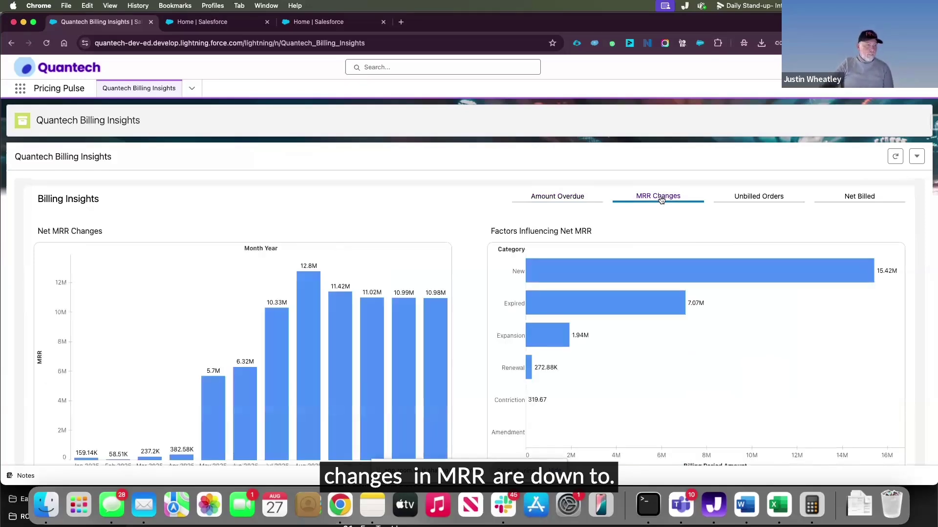
scroll(403, 206, "down", 1)
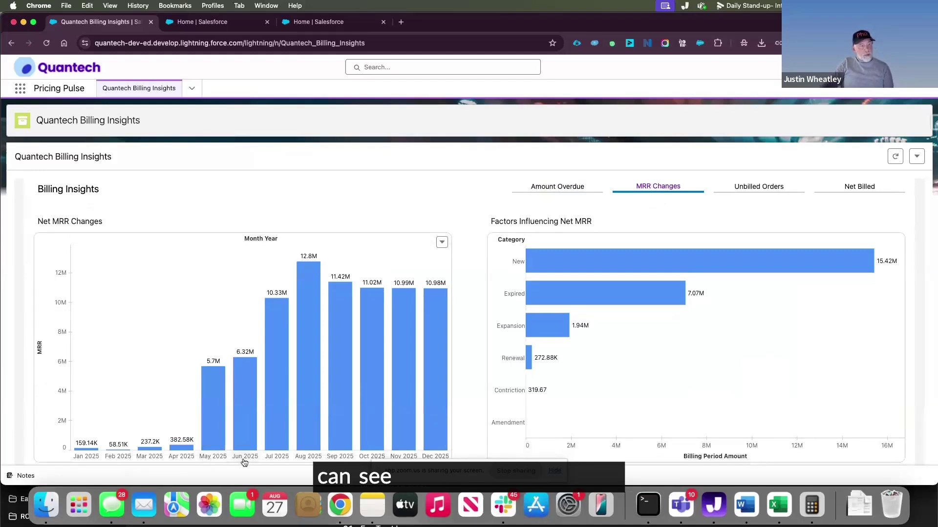
mouse_move(305, 452)
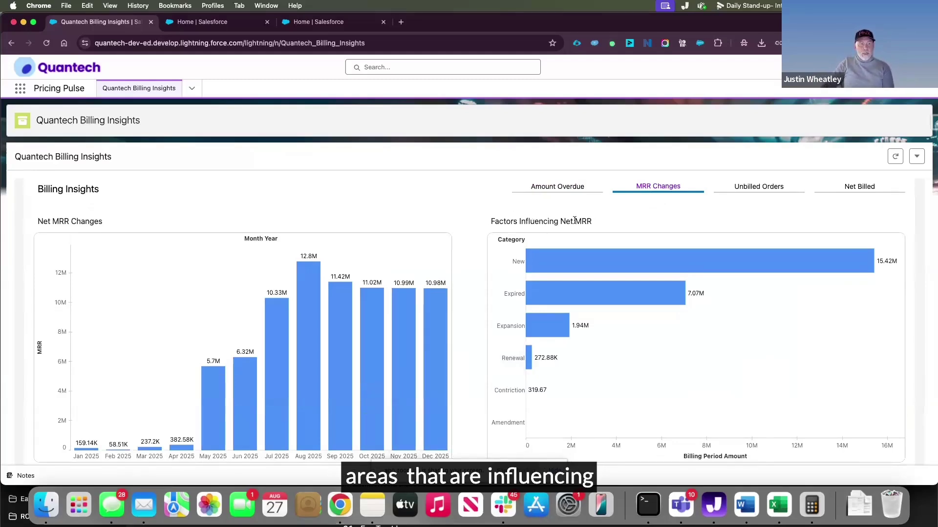
mouse_move(634, 254)
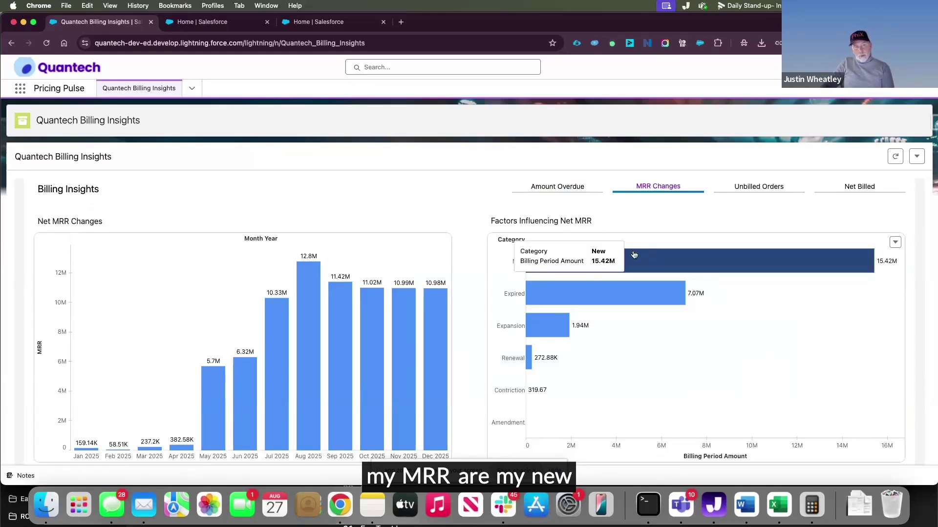
scroll(650, 254, "down", 1)
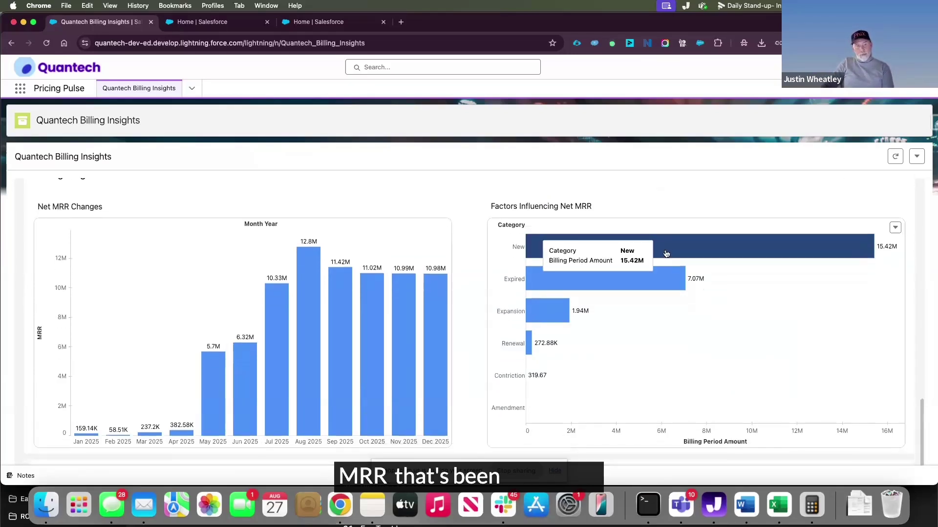
scroll(666, 253, "down", 1)
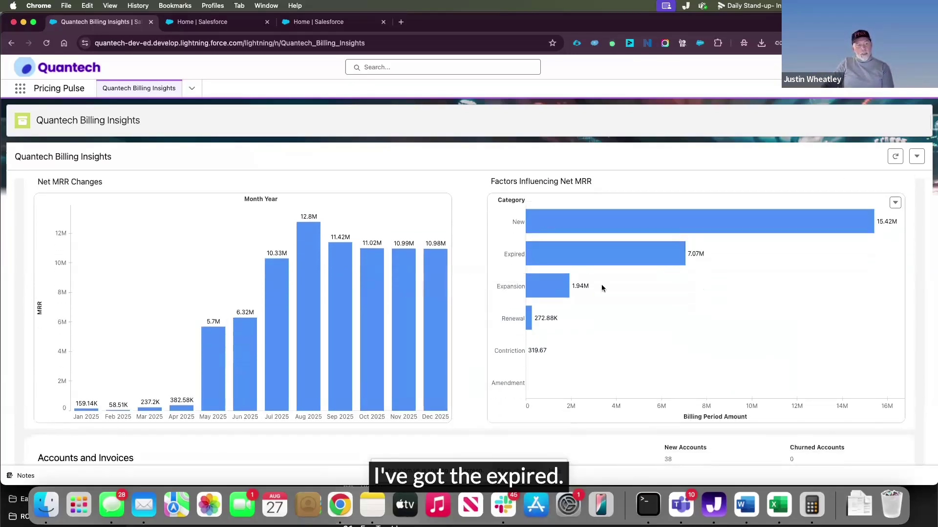
scroll(602, 289, "down", 4)
scroll(604, 285, "up", 3)
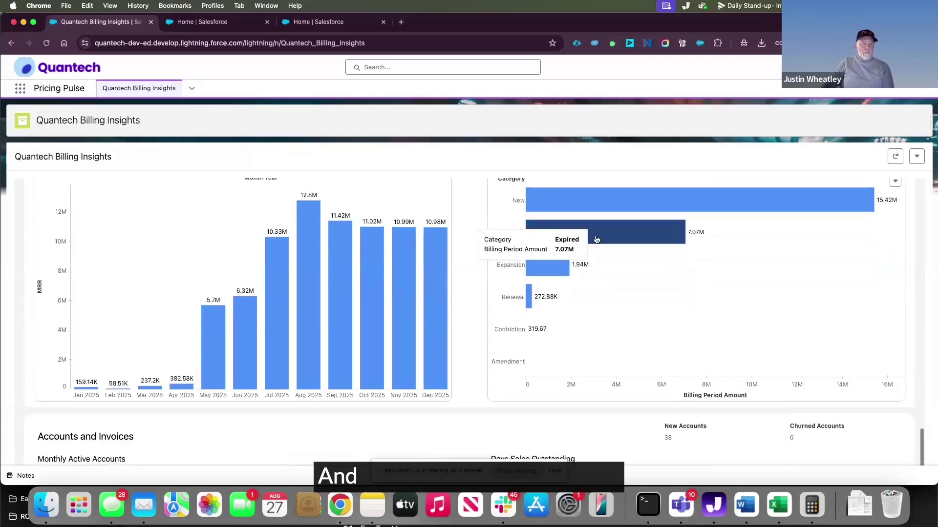
Drill into the Expired category of the Factors Influencing Net MRR chart, and clear that selection after viewing it
left_click(617, 234)
scroll(616, 233, "up", 1)
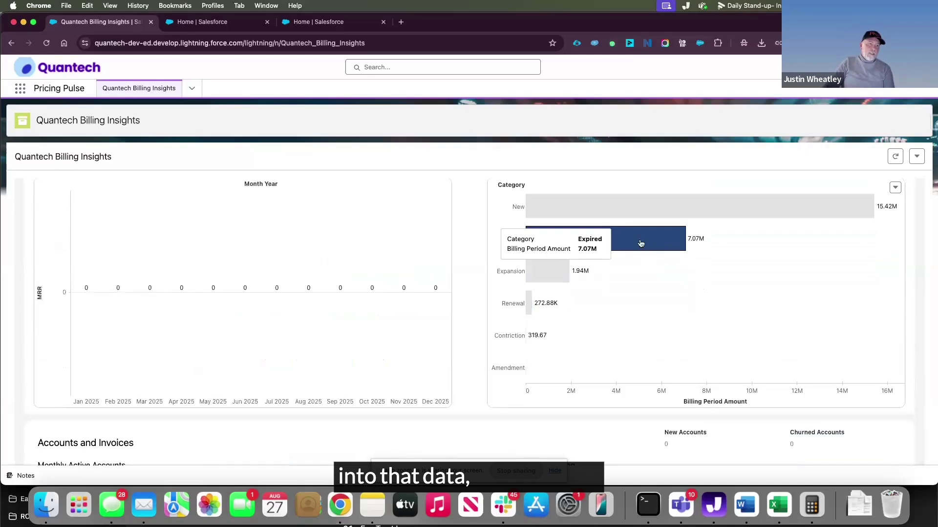
scroll(637, 278, "down", 3)
scroll(606, 229, "up", 2)
scroll(601, 229, "up", 4)
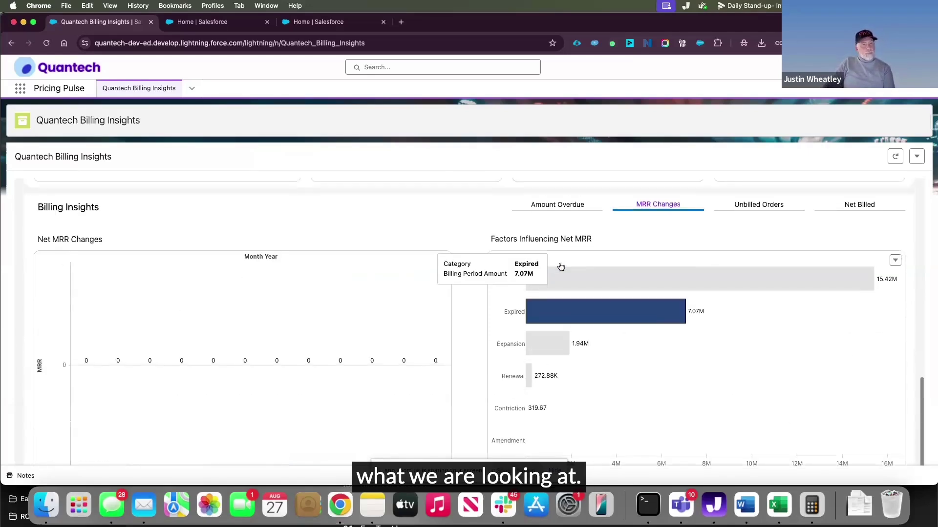
left_click(623, 307)
scroll(776, 166, "down", 1)
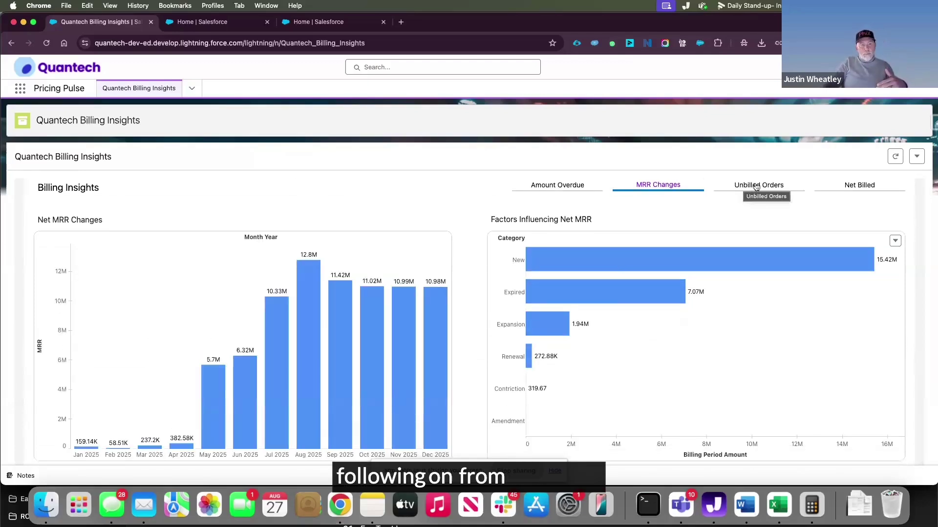
Show the Unbilled Orders view and examine the expected revenue and order count by month
left_click(755, 186)
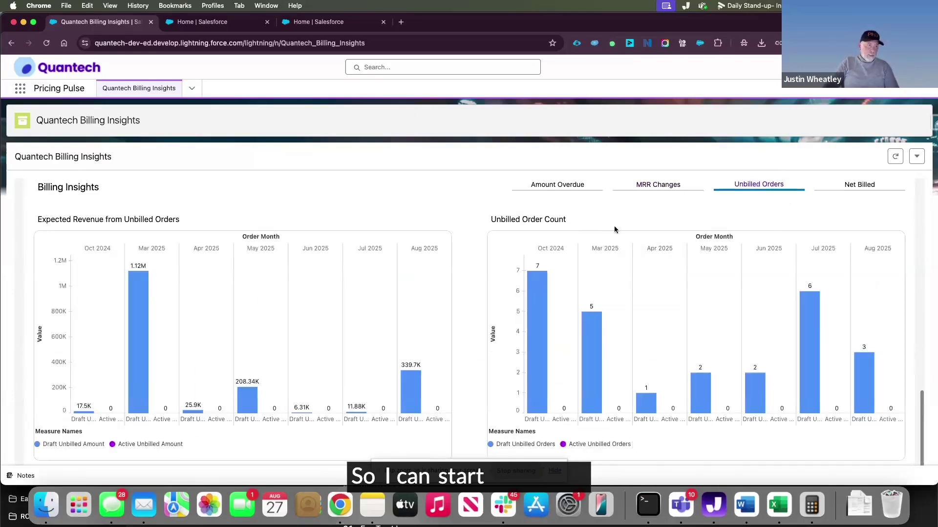
scroll(613, 230, "down", 2)
mouse_move(539, 335)
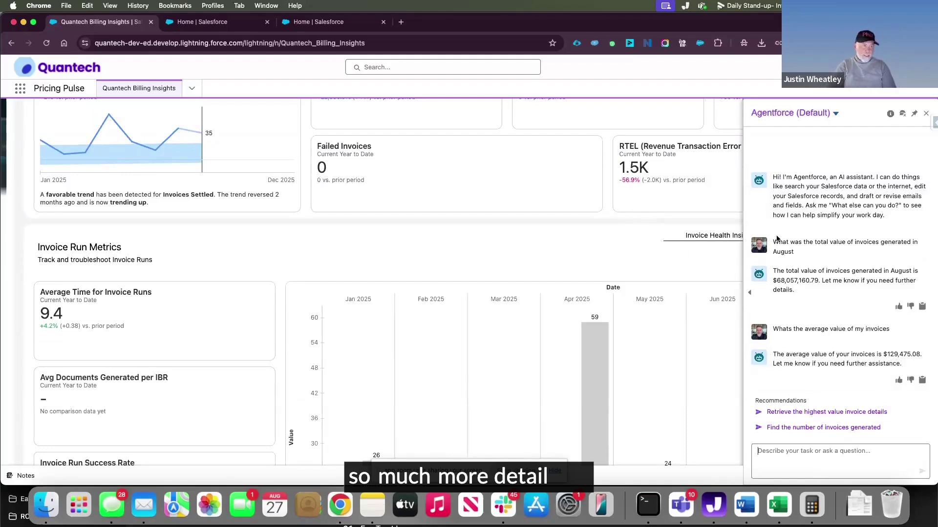
Close the Agentforce assistant and return to the Invoice Health Overview at the start of the Invoices view
left_click(927, 114)
scroll(811, 219, "up", 6)
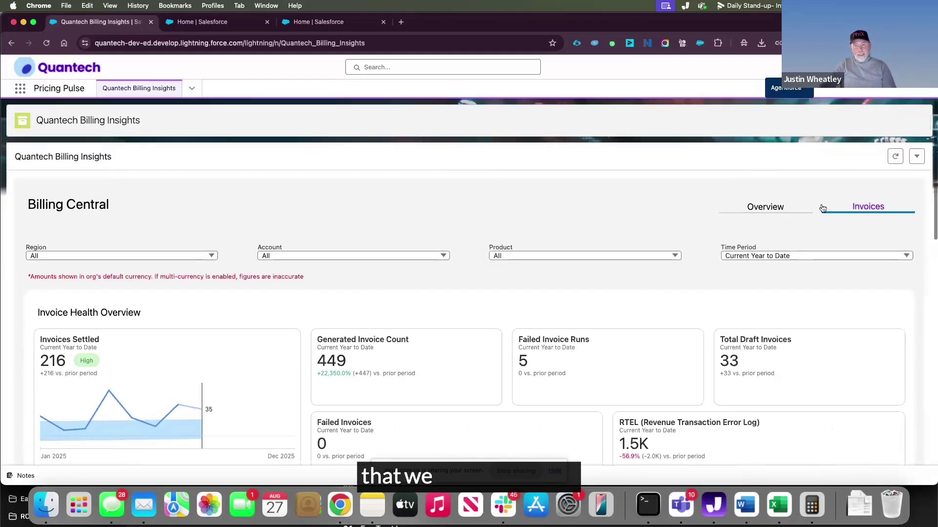